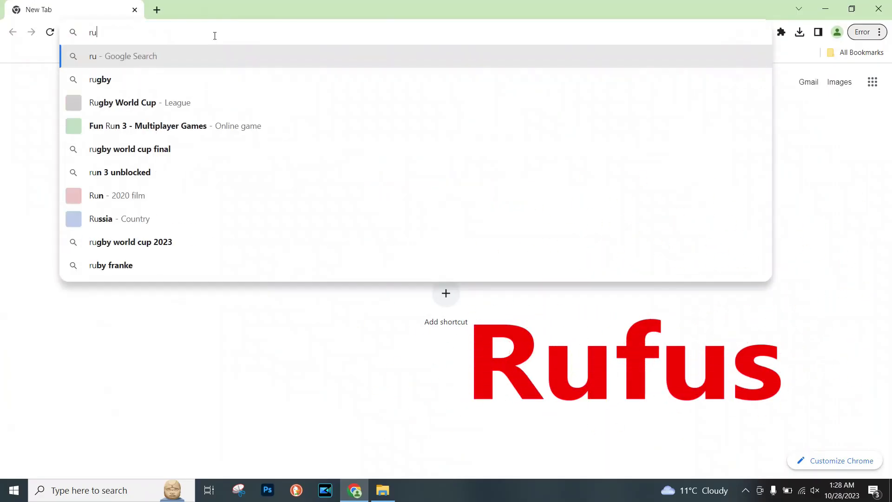
{"action": "type", "text": "fus"}
Search Google for 'rufus' and download rufus-4.3.exe from rufus.ie
{"action": "key", "text": "Return"}
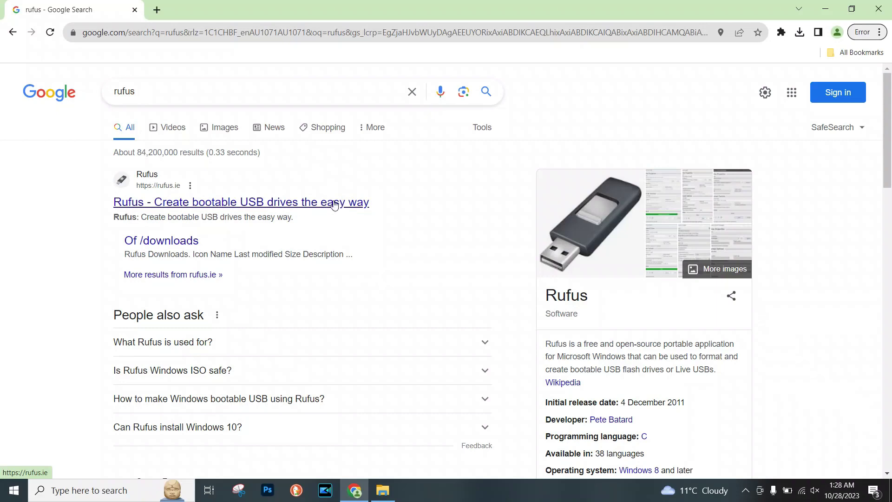
{"action": "left_click", "coordinate": [268, 206]}
{"action": "scroll", "coordinate": [268, 206], "scroll_direction": "down", "scroll_amount": 3}
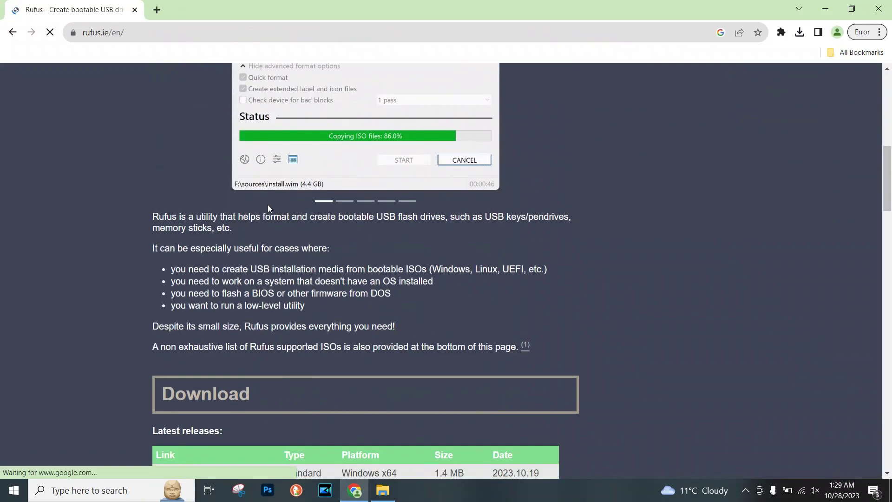
{"action": "scroll", "coordinate": [531, 240], "scroll_direction": "down", "scroll_amount": 3}
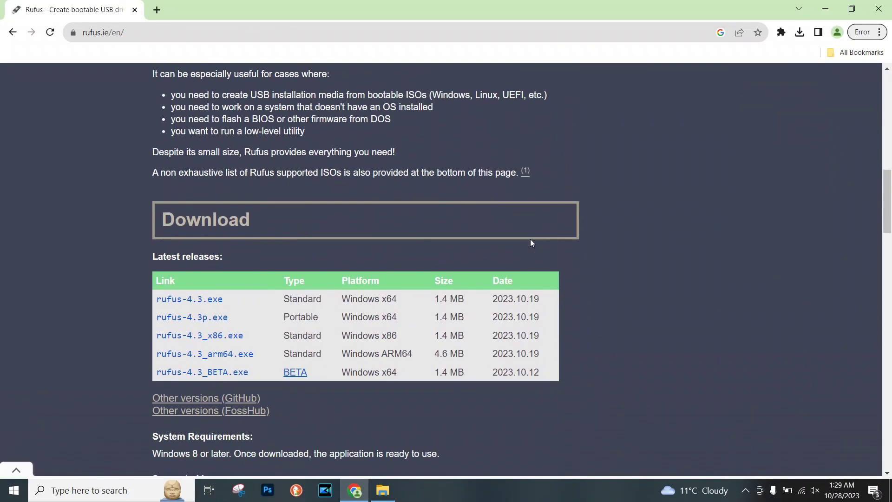
{"action": "scroll", "coordinate": [530, 240], "scroll_direction": "down", "scroll_amount": 2}
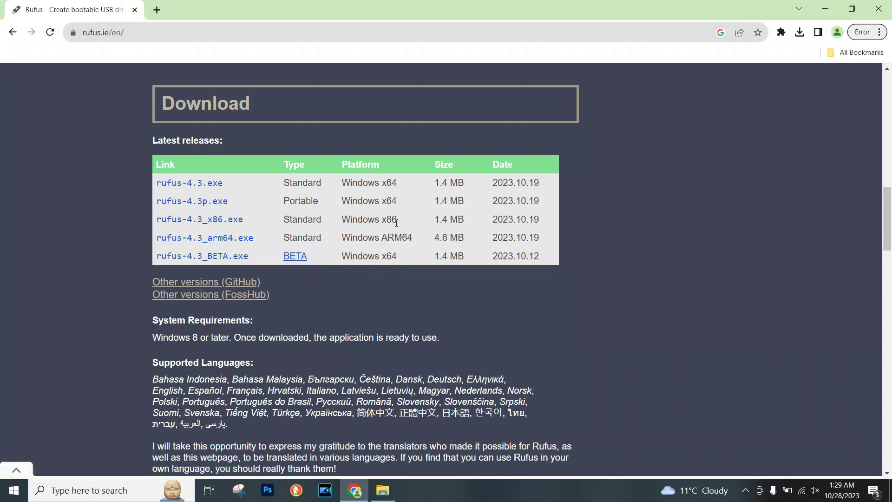
{"action": "left_click", "coordinate": [198, 184]}
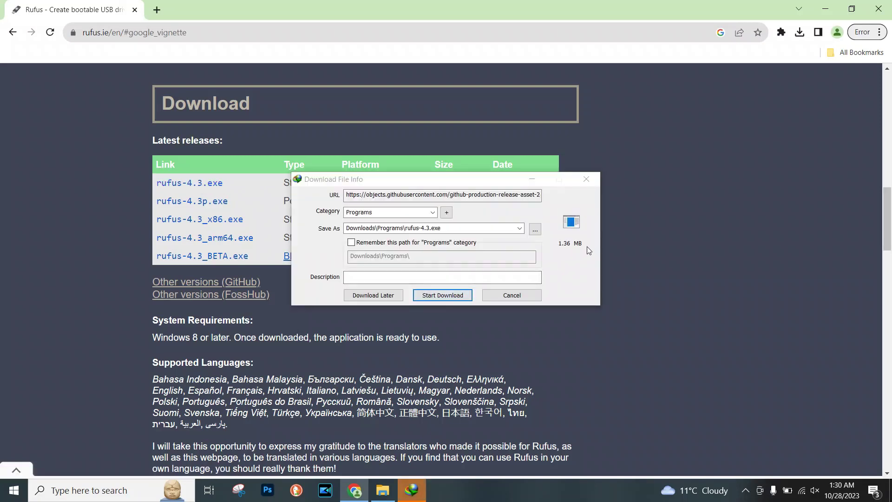
{"action": "left_click", "coordinate": [439, 295]}
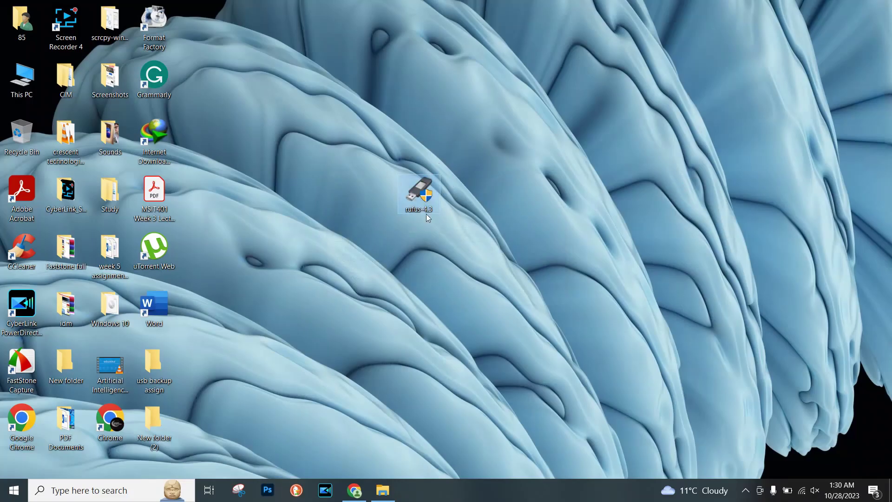
{"action": "mouse_move", "coordinate": [420, 191]}
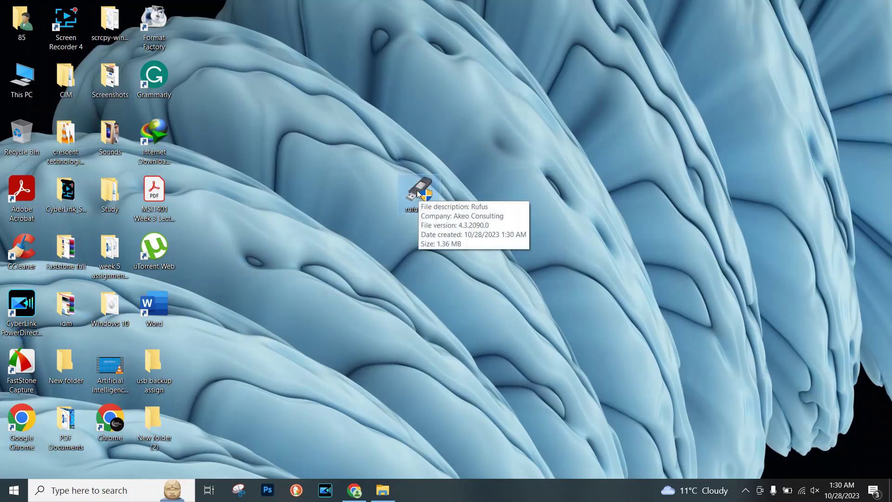
Launch Rufus 4.3 from the desktop so it detects the 7.8 GB USB drive
{"action": "double_click", "coordinate": [417, 193]}
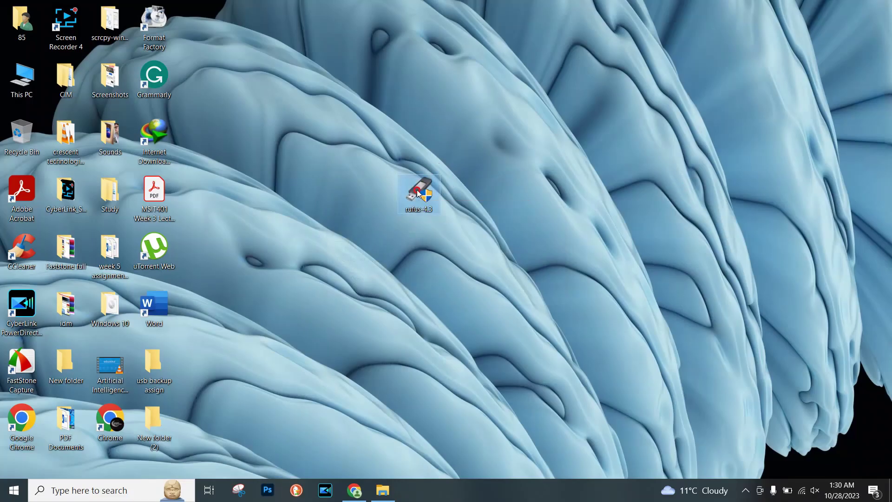
{"action": "left_click", "coordinate": [466, 250]}
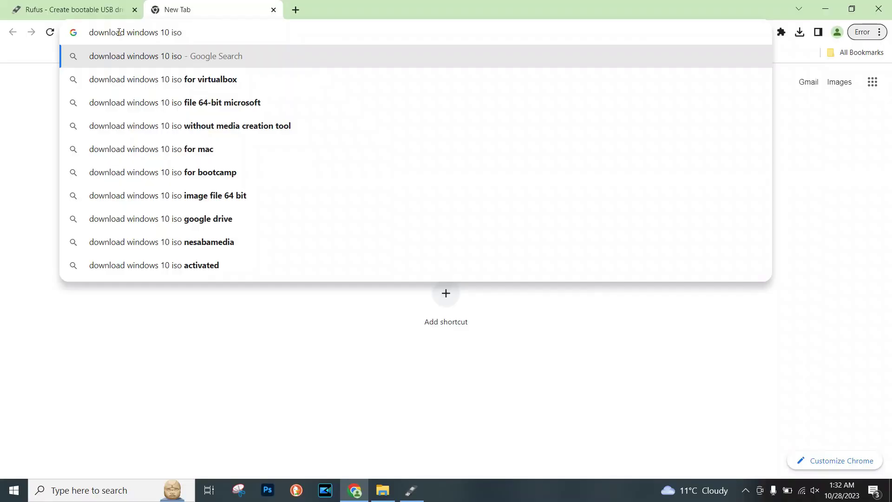
Search 'download windows 10 iso' and open Microsoft's Windows 10 Disc Image page
{"action": "key", "text": "Return"}
{"action": "left_click", "coordinate": [160, 200]}
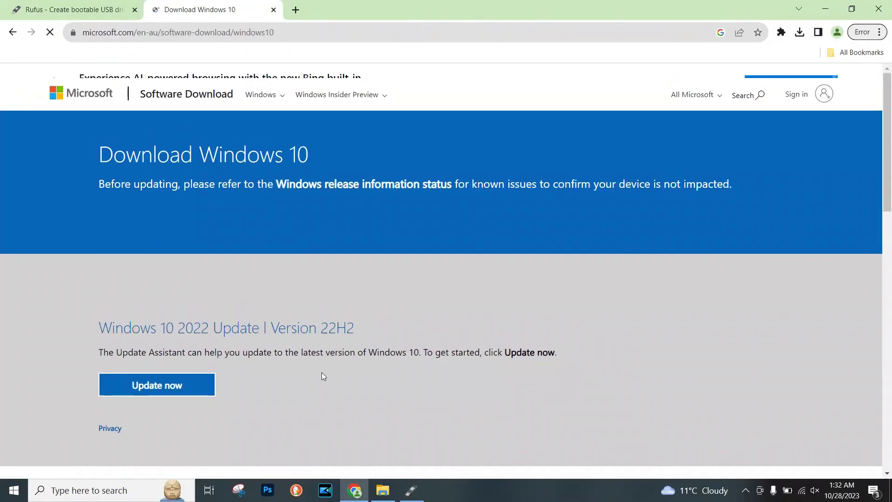
{"action": "scroll", "coordinate": [321, 373], "scroll_direction": "down", "scroll_amount": 2}
{"action": "scroll", "coordinate": [323, 312], "scroll_direction": "up", "scroll_amount": 1}
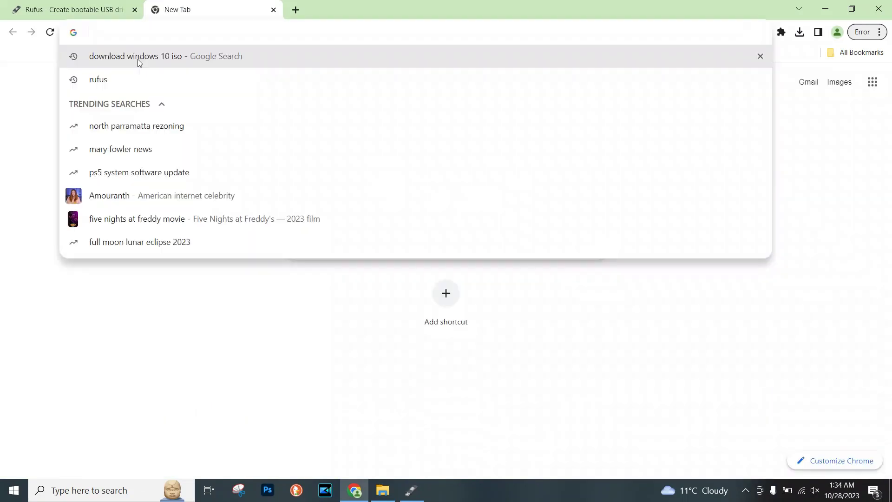
{"action": "left_click", "coordinate": [151, 58]}
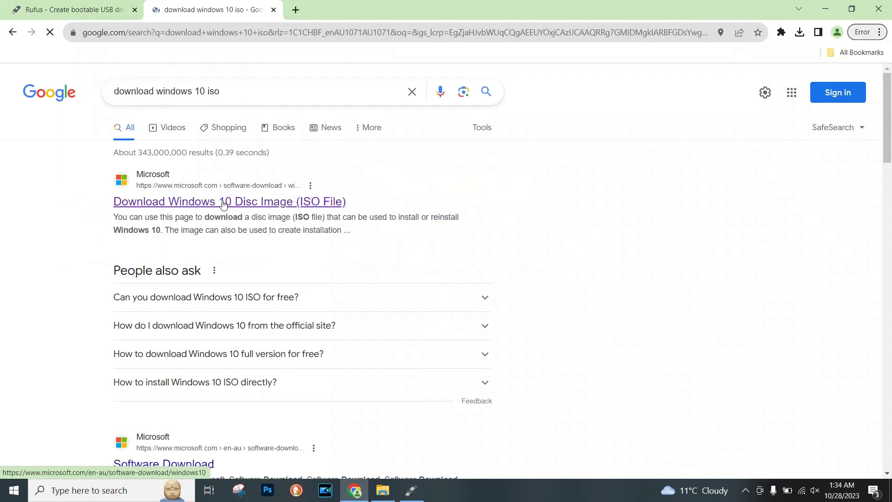
{"action": "left_click", "coordinate": [223, 202]}
{"action": "scroll", "coordinate": [213, 197], "scroll_direction": "down", "scroll_amount": 5}
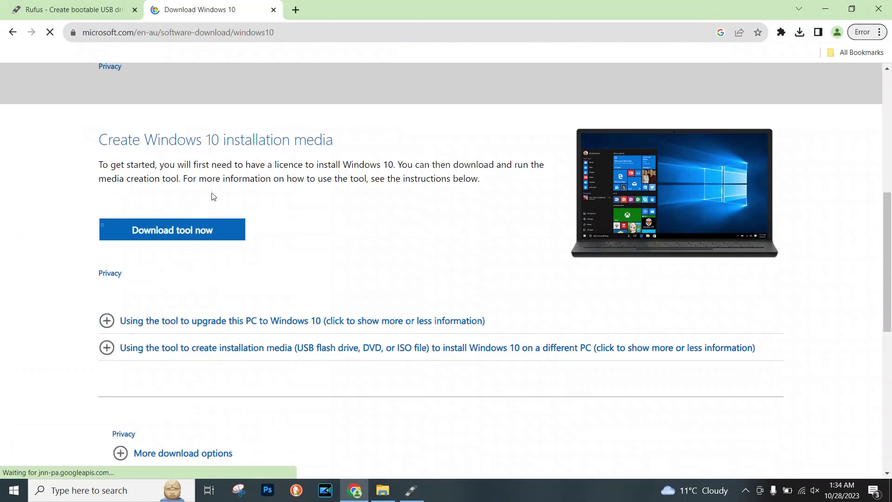
{"action": "scroll", "coordinate": [202, 229], "scroll_direction": "down", "scroll_amount": 1}
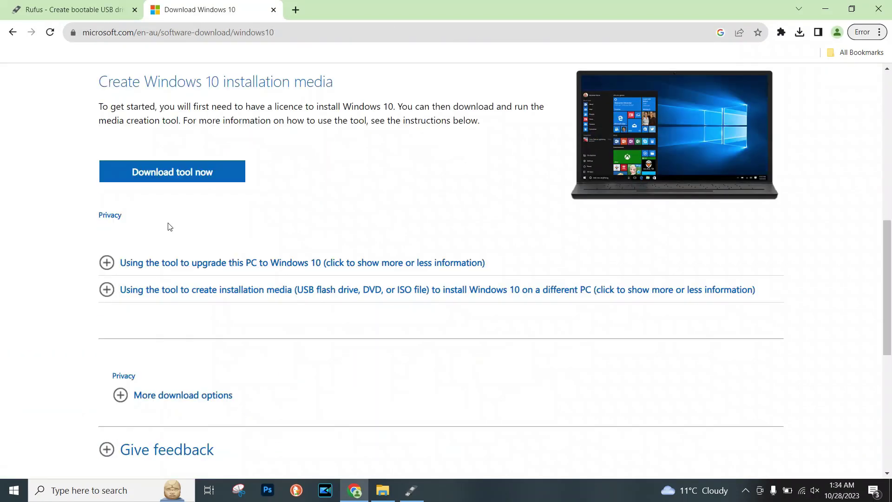
Download the Media Creation Tool 22H2 and place it on the desktop
{"action": "left_click", "coordinate": [174, 173]}
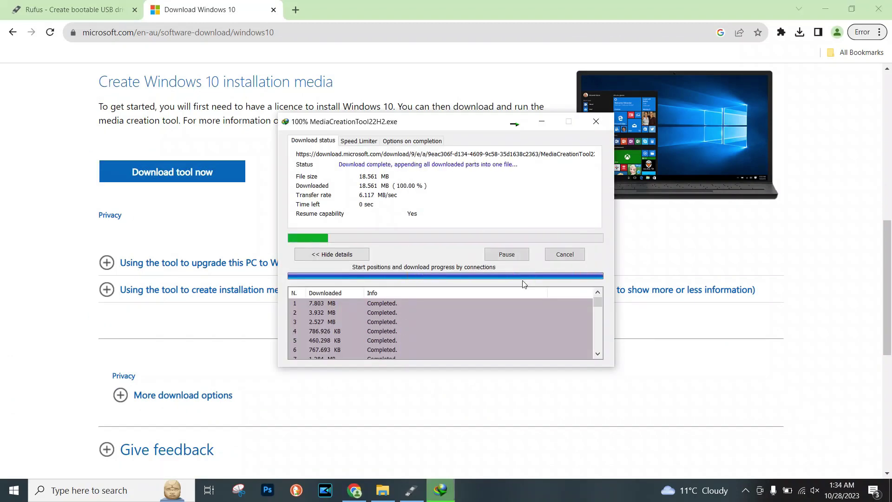
{"action": "left_click", "coordinate": [824, 9]}
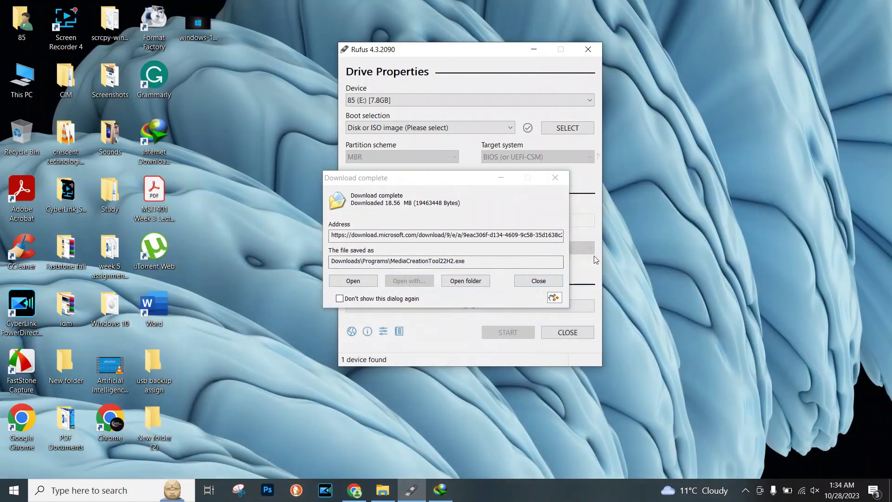
{"action": "left_click", "coordinate": [533, 48]}
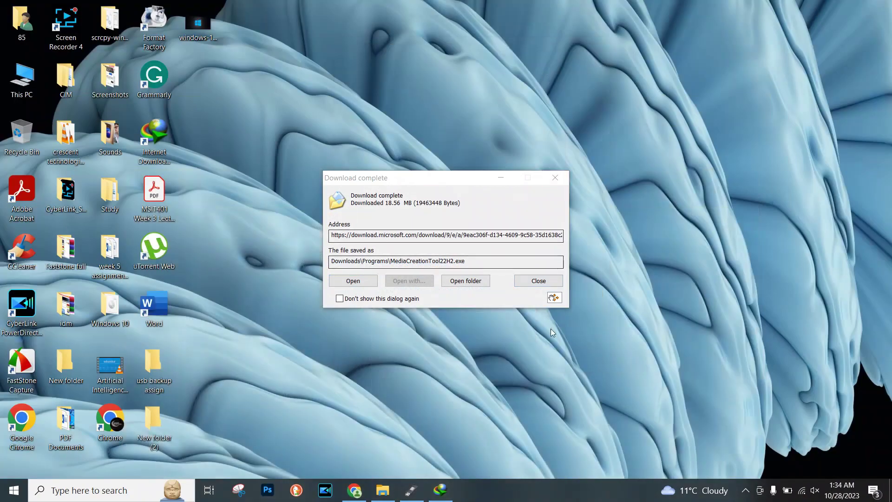
{"action": "left_click_drag", "start_coordinate": [554, 298], "coordinate": [646, 264]}
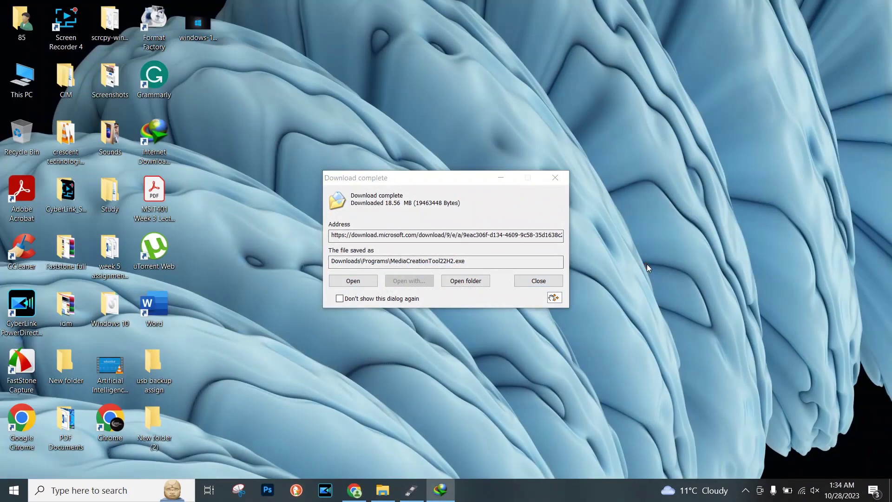
{"action": "left_click", "coordinate": [555, 179]}
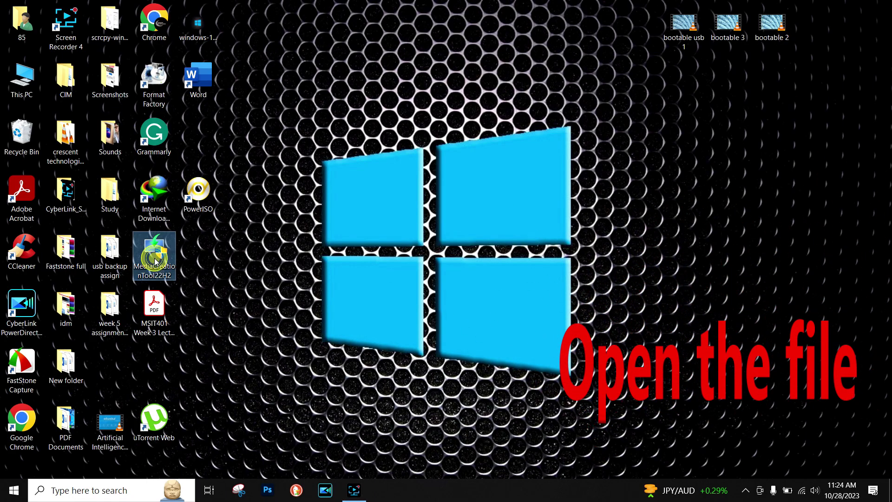
Run the Media Creation Tool, accept the license, and choose installation media as an ISO file with recommended settings
{"action": "double_click", "coordinate": [155, 257]}
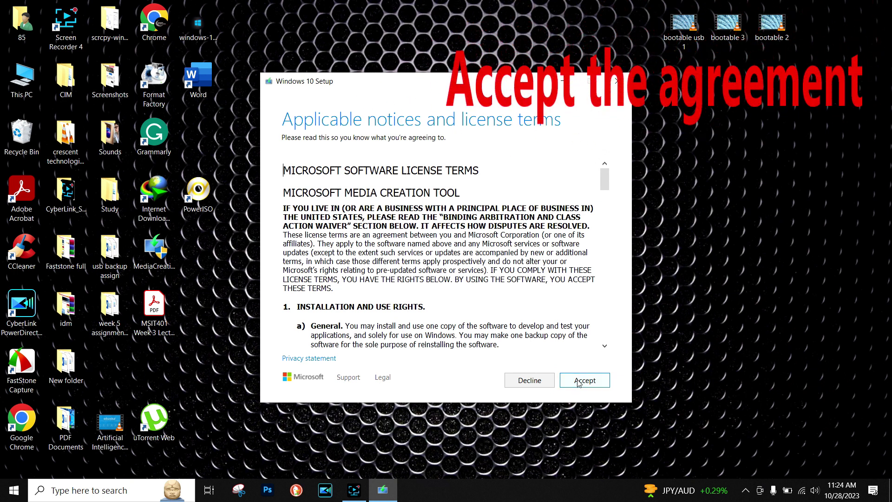
{"action": "left_click", "coordinate": [578, 383]}
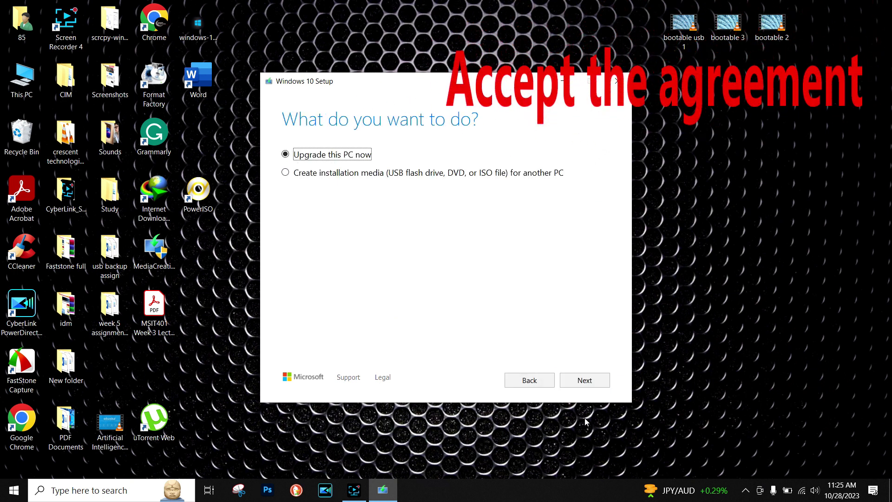
{"action": "key", "text": "Down"}
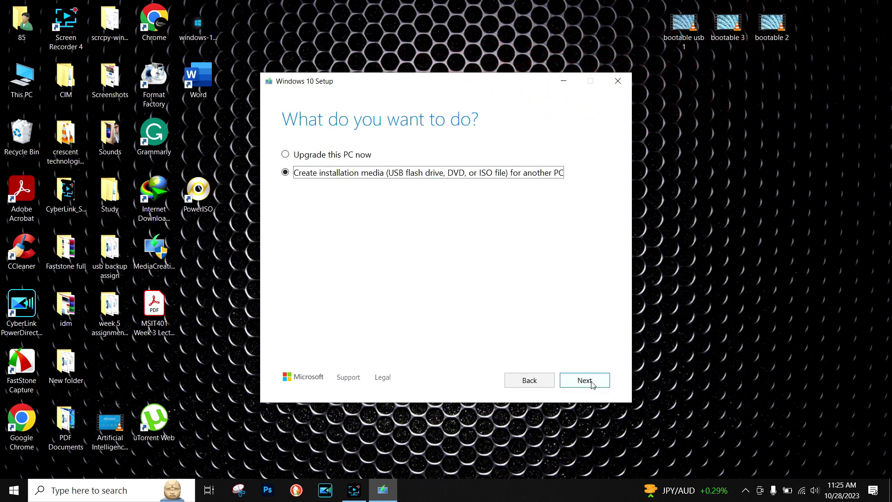
{"action": "left_click", "coordinate": [591, 385]}
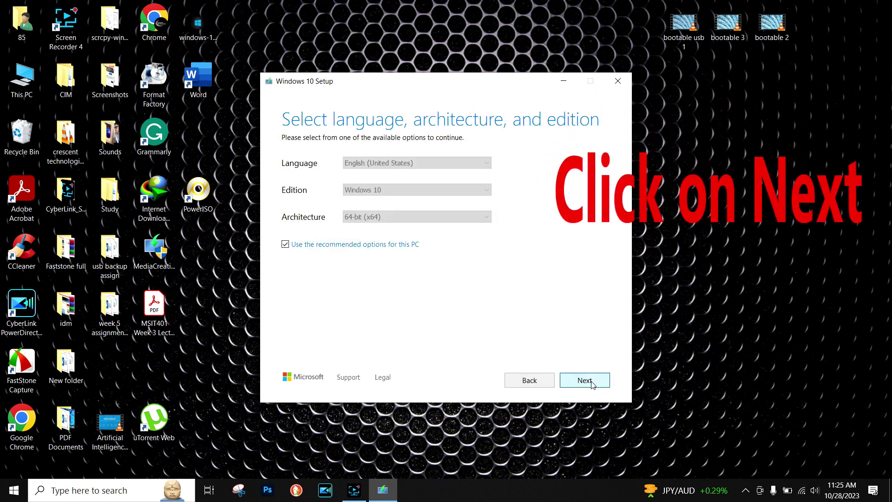
{"action": "left_click", "coordinate": [591, 384]}
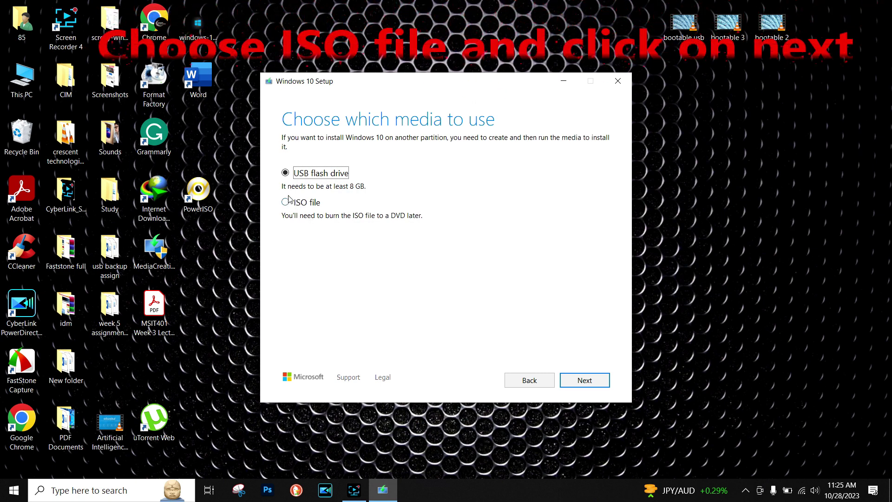
{"action": "left_click", "coordinate": [286, 202]}
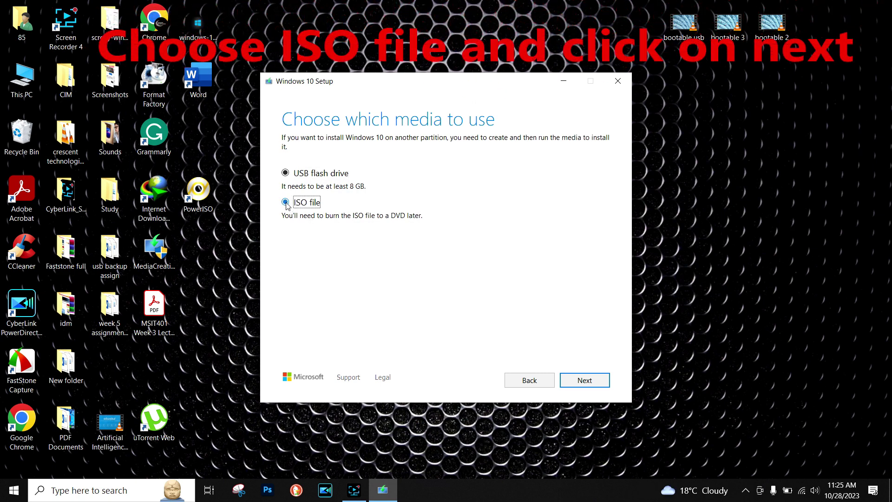
{"action": "left_click", "coordinate": [593, 382]}
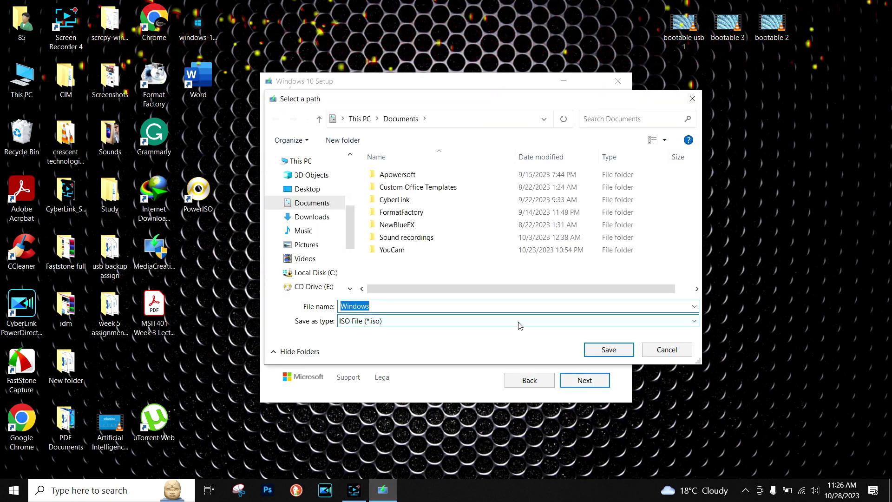
Start saving the ISO as 'Windows 10' on the Desktop, then quit Windows 10 Setup
{"action": "left_click", "coordinate": [307, 190]}
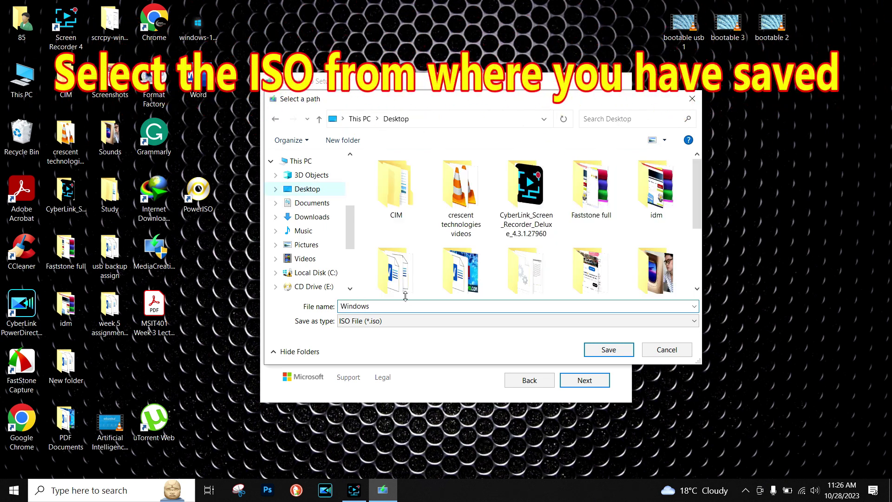
{"action": "left_click", "coordinate": [385, 306]}
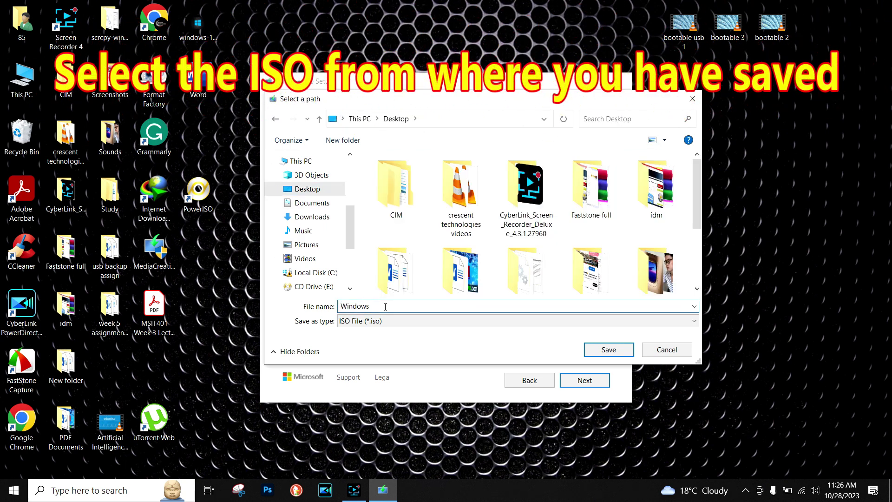
{"action": "type", "text": " 10"}
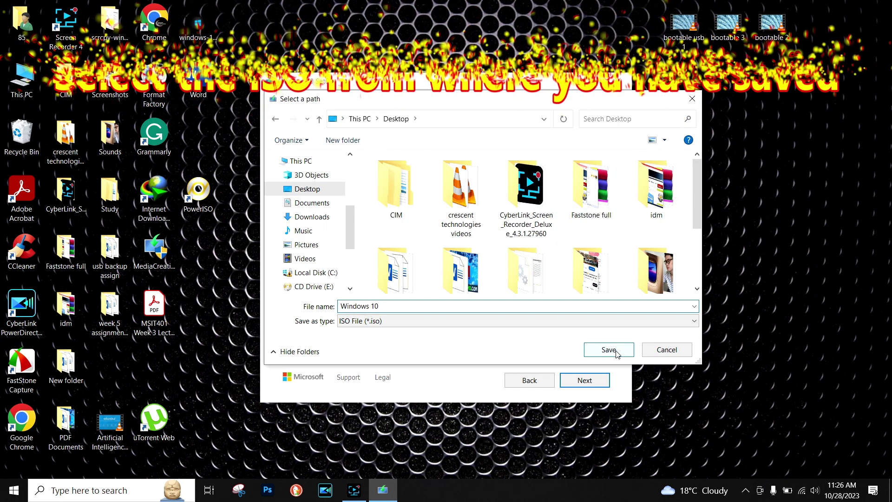
{"action": "left_click", "coordinate": [616, 353]}
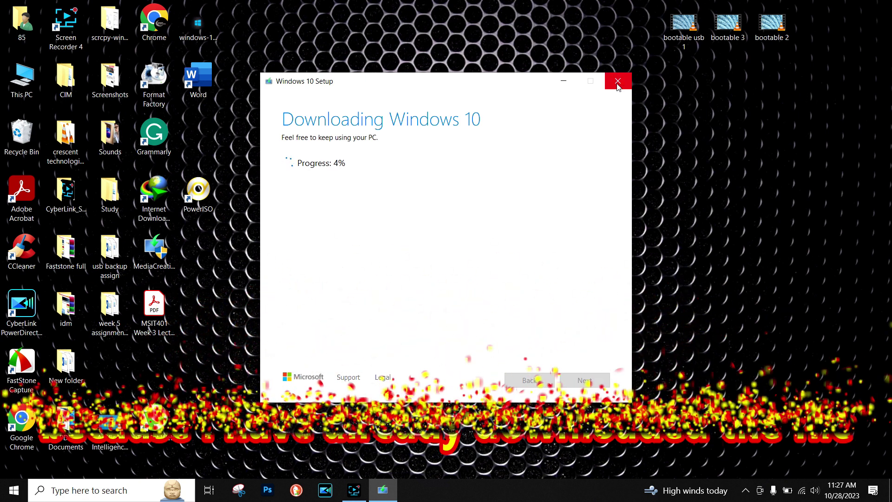
{"action": "left_click", "coordinate": [617, 86]}
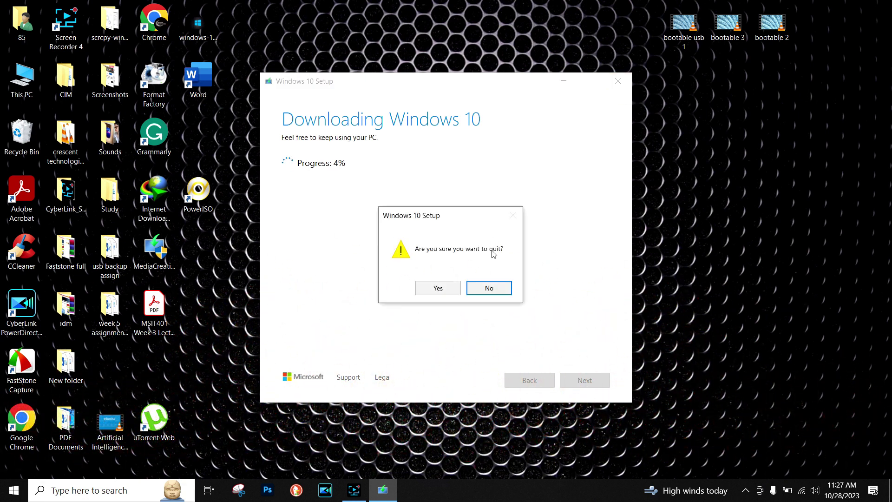
{"action": "left_click", "coordinate": [439, 289]}
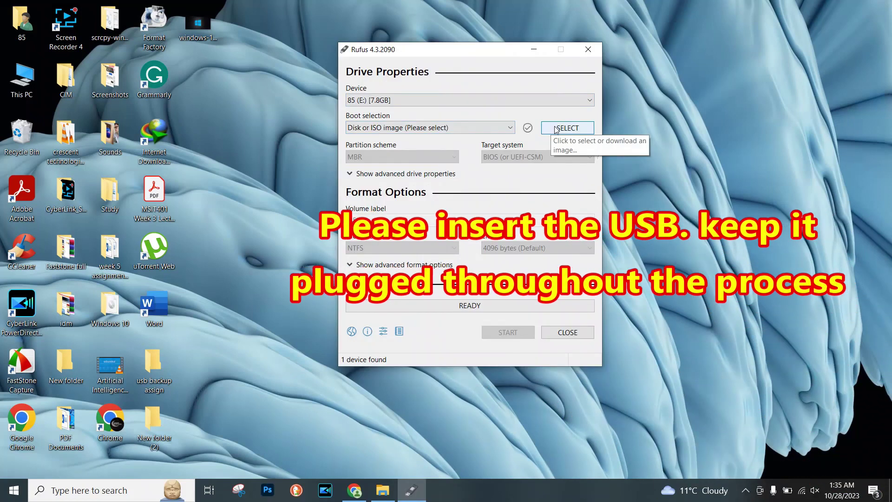
Select windows 10.iso from the Windows 10 folder as the Rufus boot image
{"action": "left_click", "coordinate": [555, 130]}
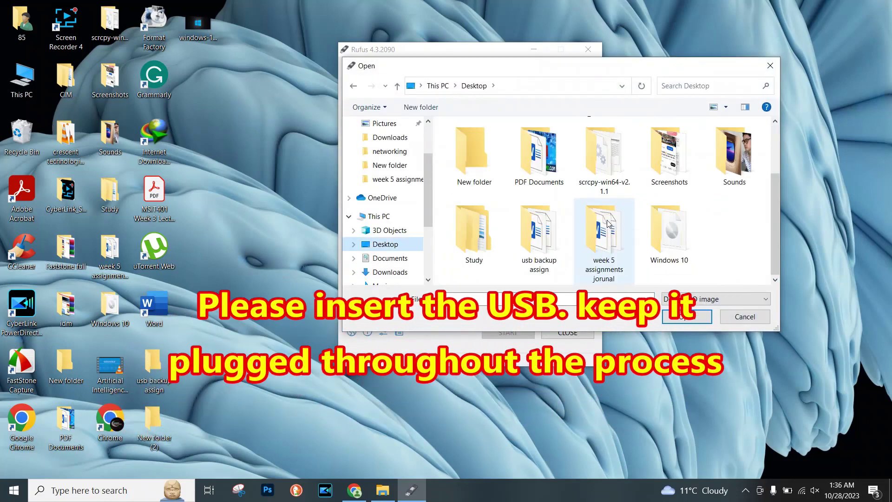
{"action": "double_click", "coordinate": [670, 234]}
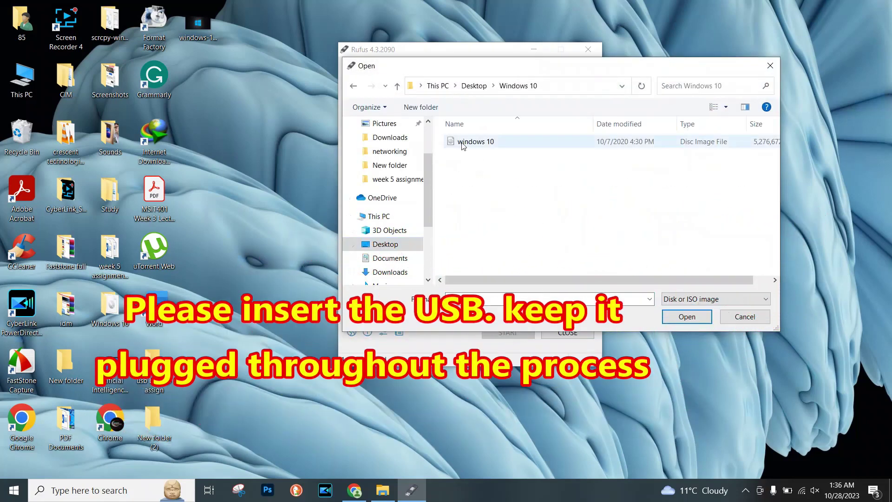
{"action": "left_click", "coordinate": [462, 142]}
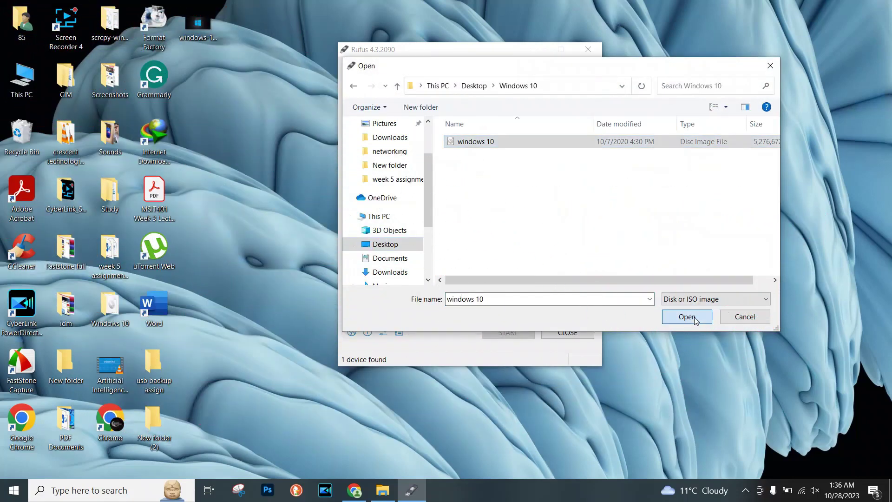
{"action": "left_click", "coordinate": [687, 317]}
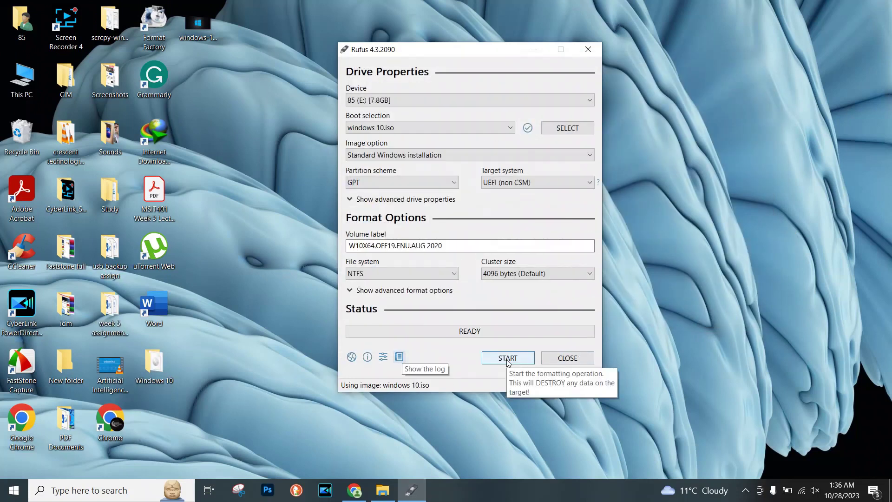
Write the image to the USB drive, accepting customization and erase warnings, then close Rufus
{"action": "left_click", "coordinate": [507, 358]}
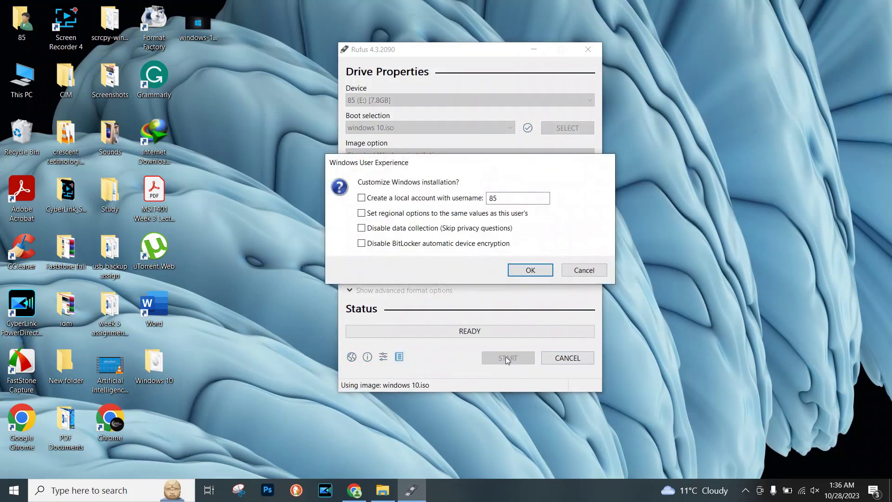
{"action": "left_click", "coordinate": [523, 273]}
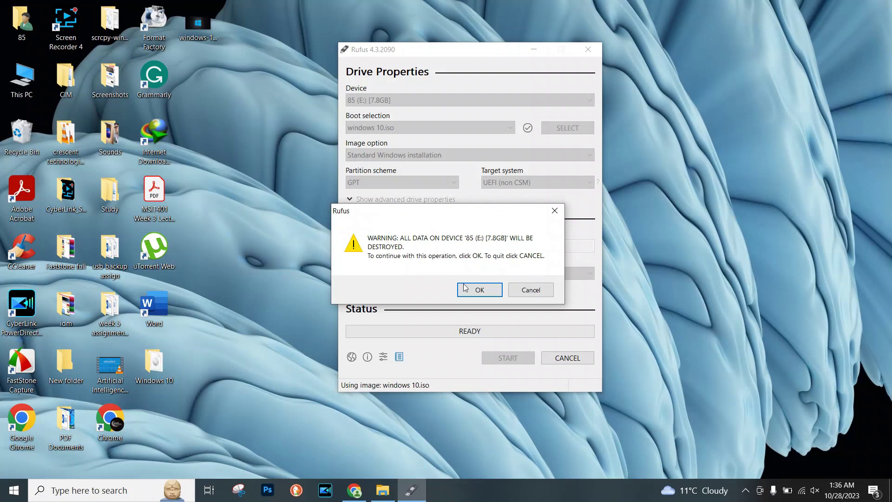
{"action": "left_click", "coordinate": [477, 291]}
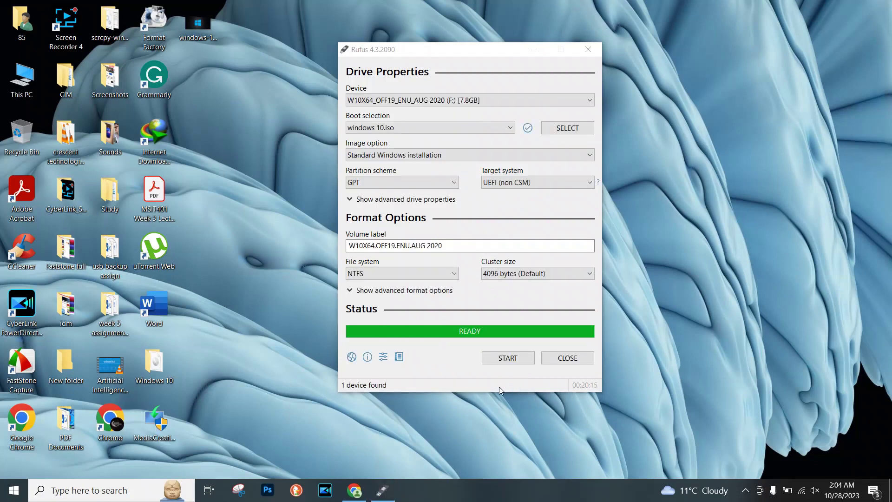
{"action": "left_click", "coordinate": [566, 360]}
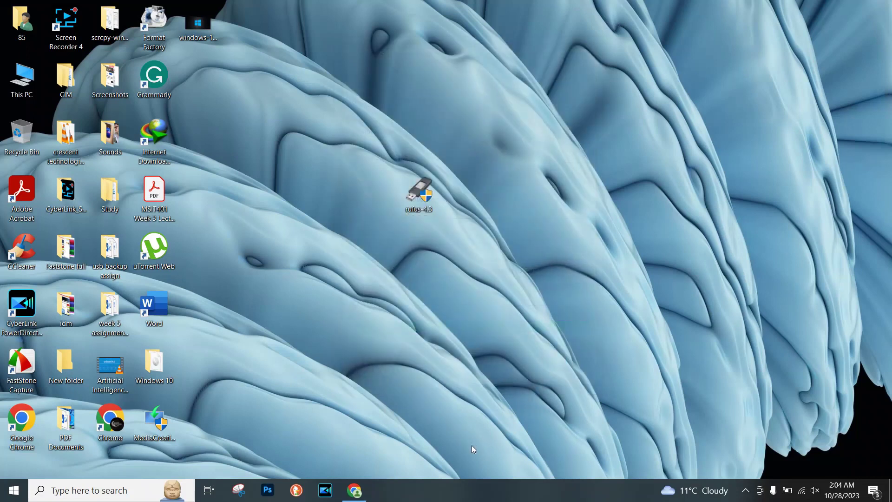
{"action": "double_click", "coordinate": [30, 82]}
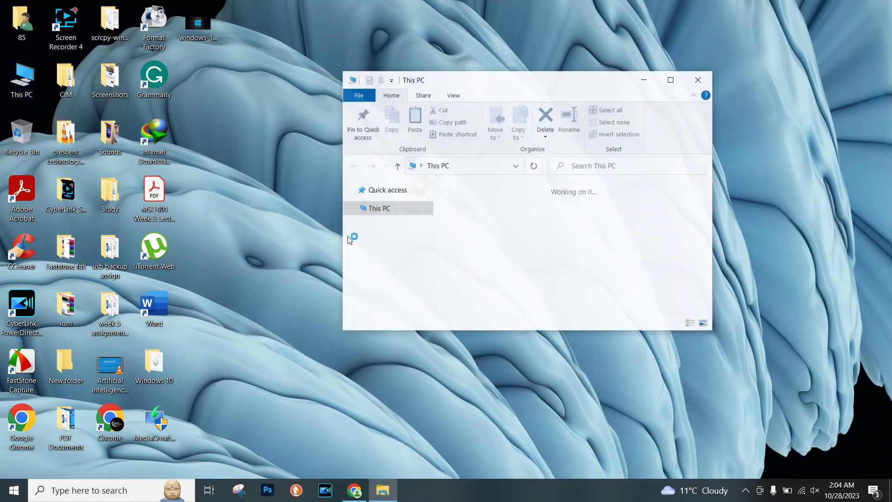
{"action": "left_click", "coordinate": [670, 78]}
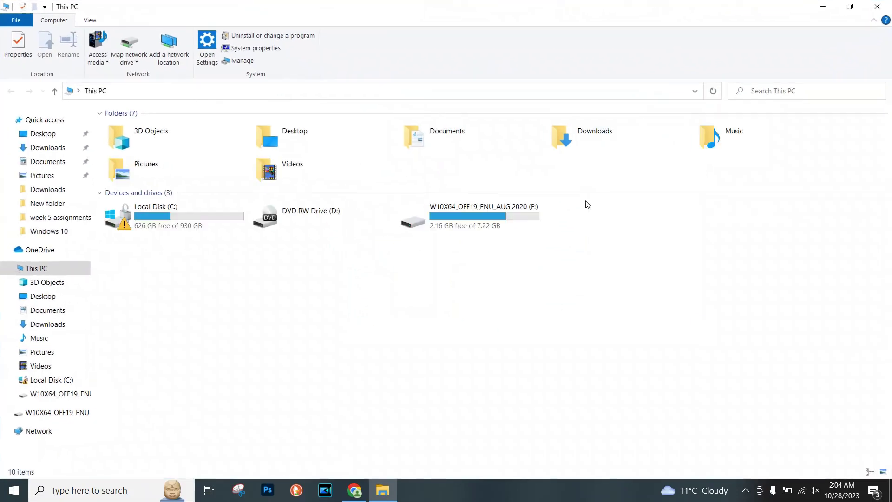
{"action": "right_click", "coordinate": [460, 216]}
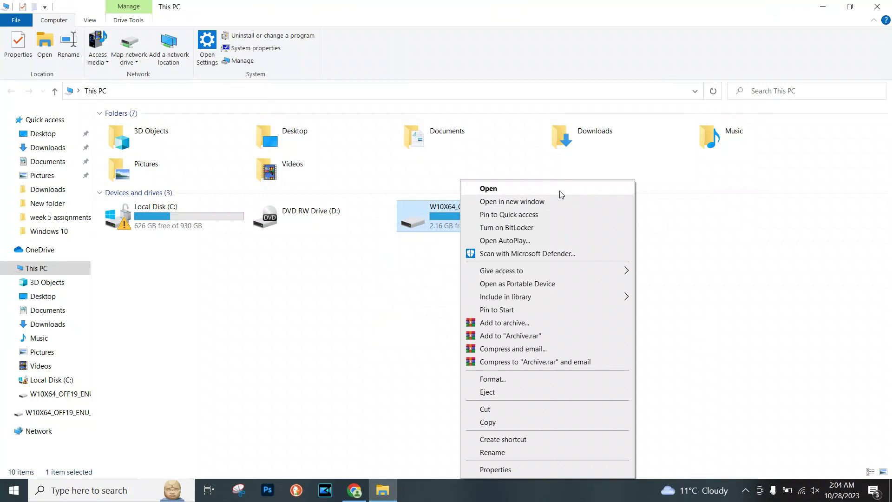
{"action": "left_click", "coordinate": [558, 190]}
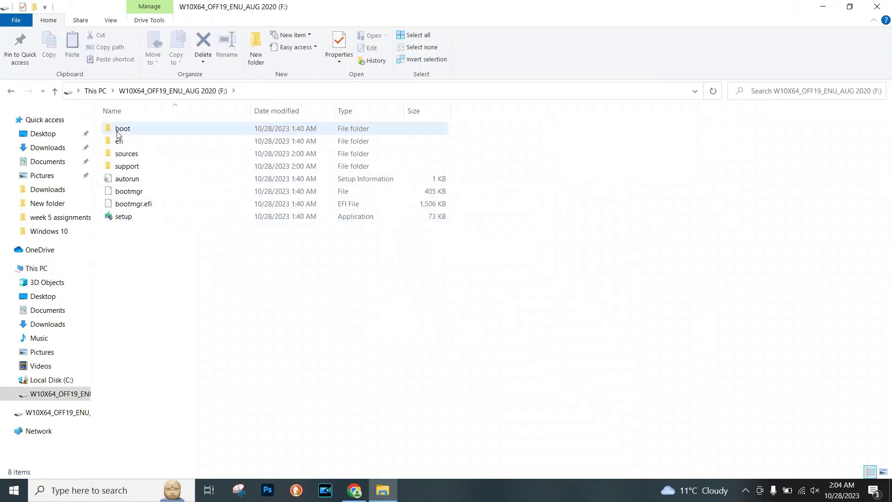
{"action": "left_click", "coordinate": [876, 6]}
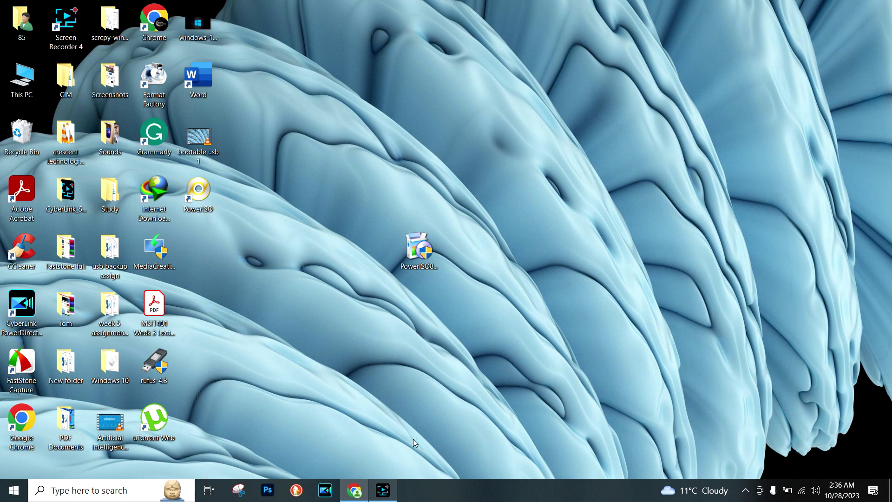
{"action": "left_click", "coordinate": [355, 490]}
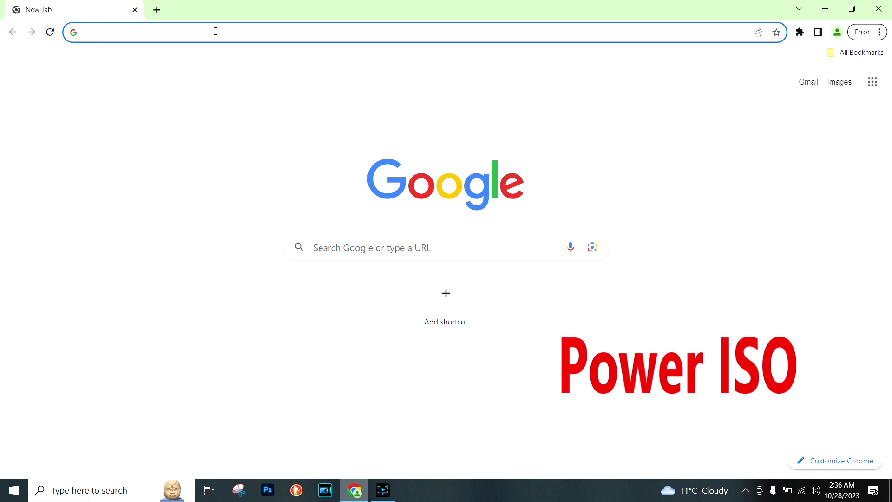
{"action": "type", "text": "power iso"}
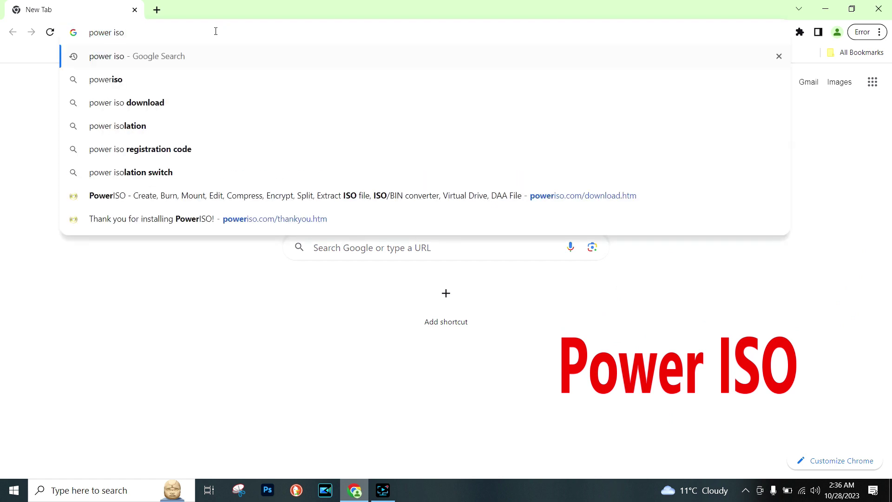
Search 'power iso' and download PowerISO v8.6 (64-bit) from poweriso.com, keeping the duplicate file
{"action": "key", "text": "Return"}
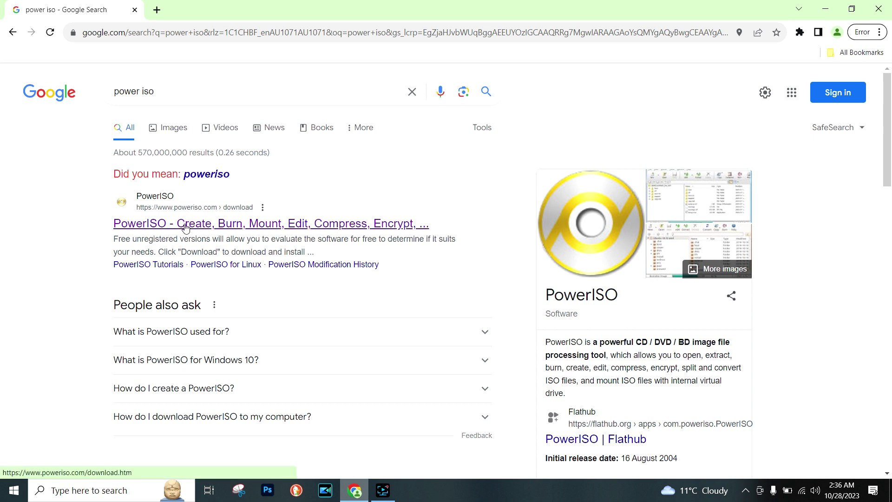
{"action": "left_click", "coordinate": [208, 227]}
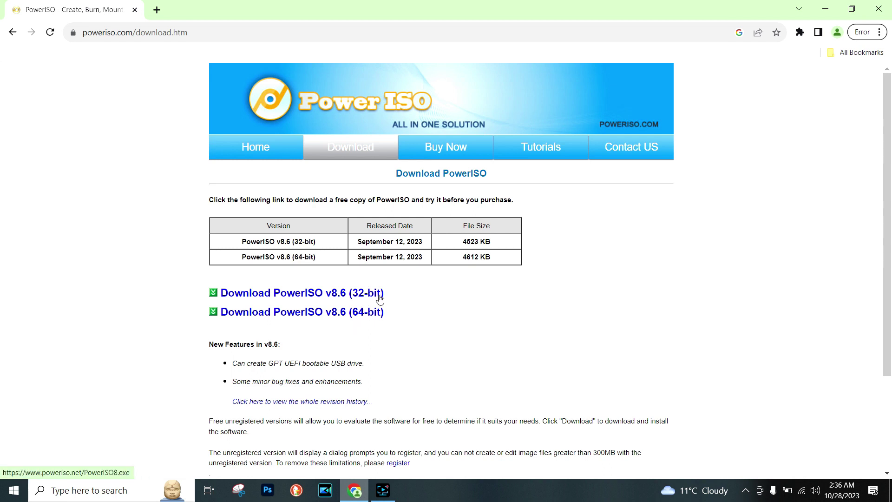
{"action": "left_click", "coordinate": [301, 315]}
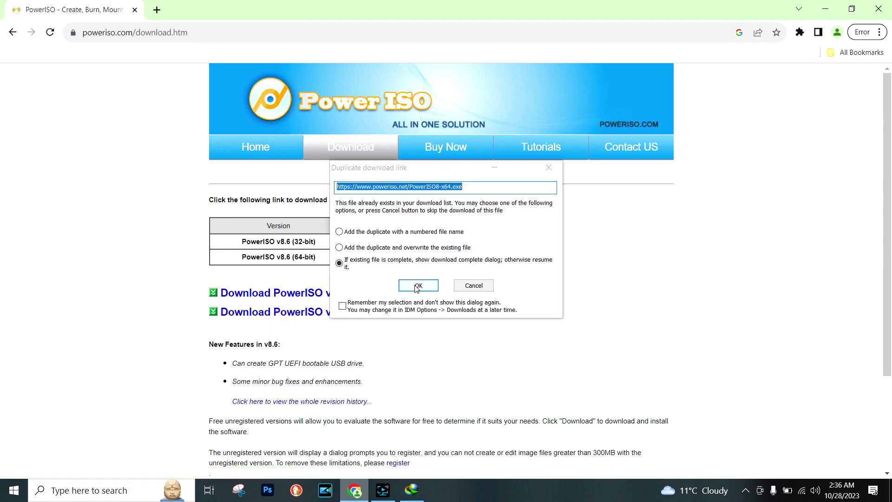
{"action": "left_click", "coordinate": [417, 286]}
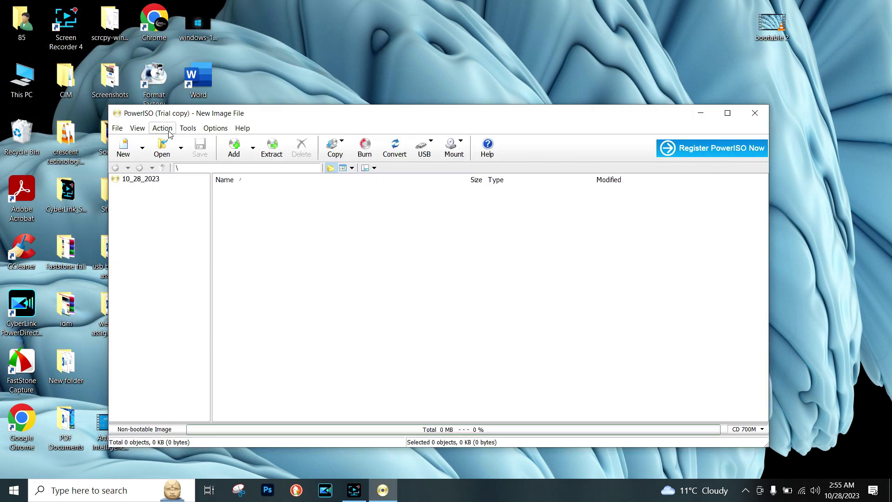
Open PowerISO's Create bootable USB drive tool with administrator rights in trial mode
{"action": "left_click", "coordinate": [187, 130]}
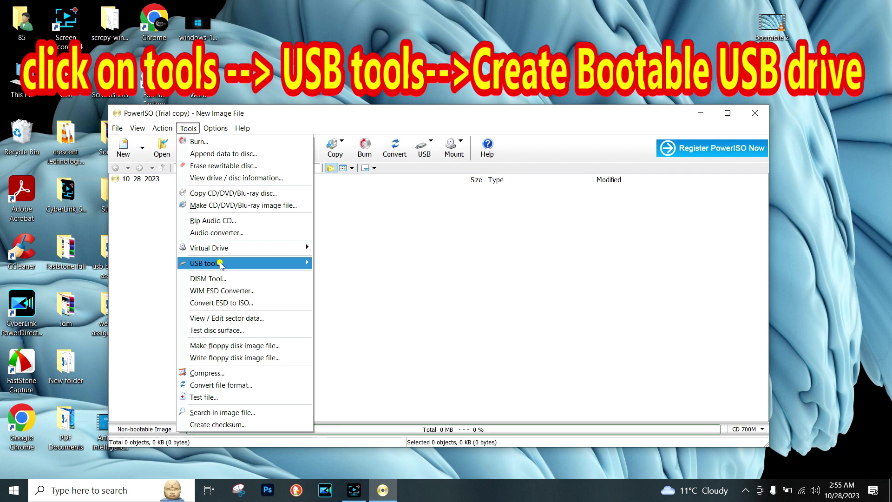
{"action": "mouse_move", "coordinate": [205, 262]}
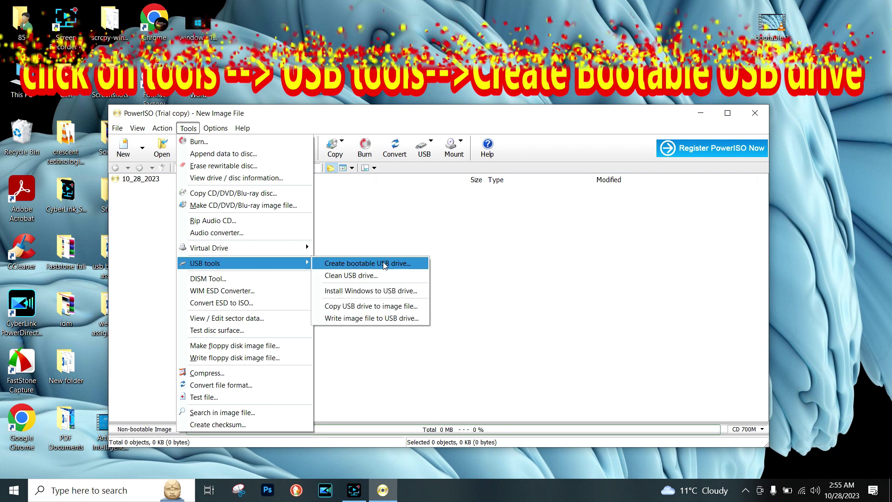
{"action": "left_click", "coordinate": [384, 265]}
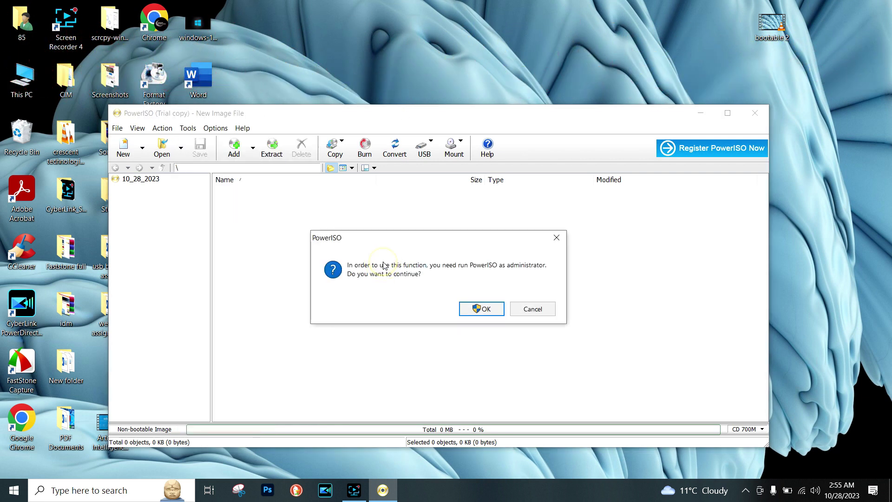
{"action": "left_click", "coordinate": [481, 309]}
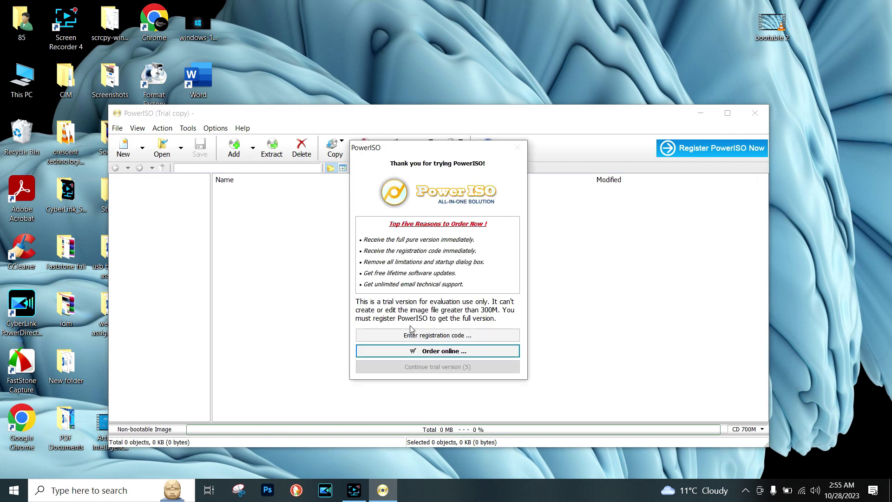
{"action": "left_click", "coordinate": [419, 367]}
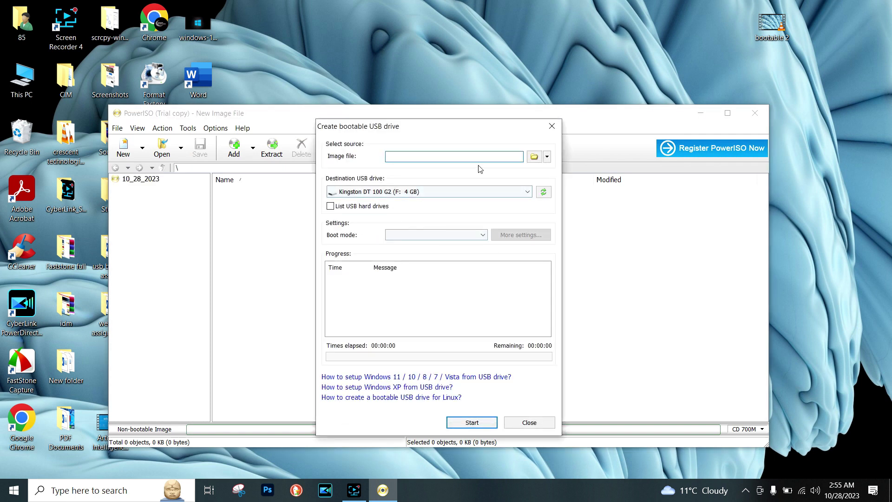
Choose windows 10.iso as the source image and start writing to the Kingston drive
{"action": "left_click", "coordinate": [534, 157]}
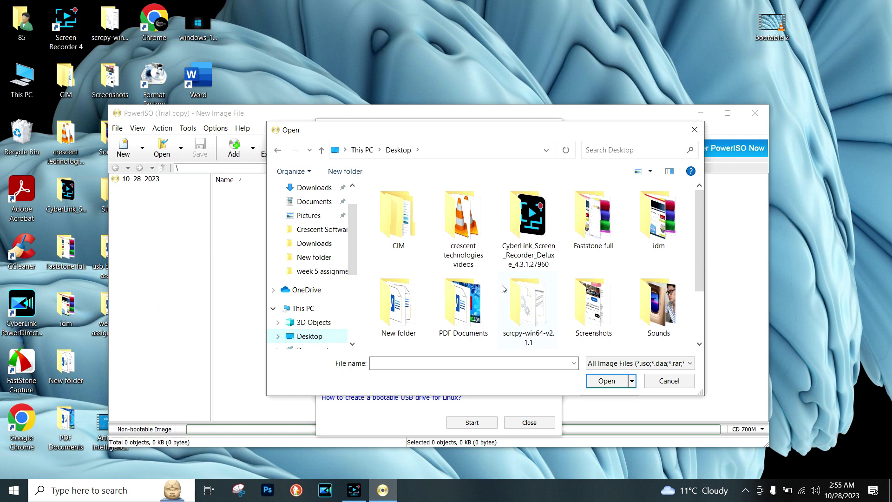
{"action": "scroll", "coordinate": [591, 292], "scroll_direction": "down", "scroll_amount": 2}
{"action": "left_click", "coordinate": [594, 297]}
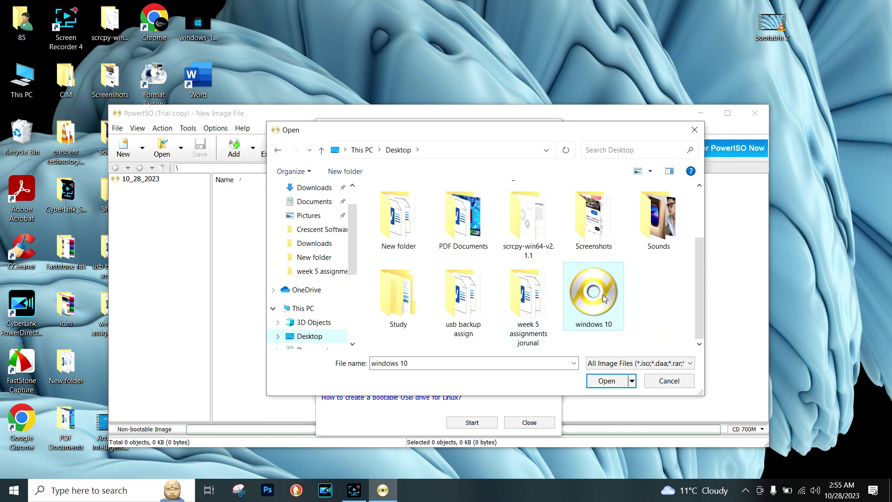
{"action": "left_click", "coordinate": [607, 382]}
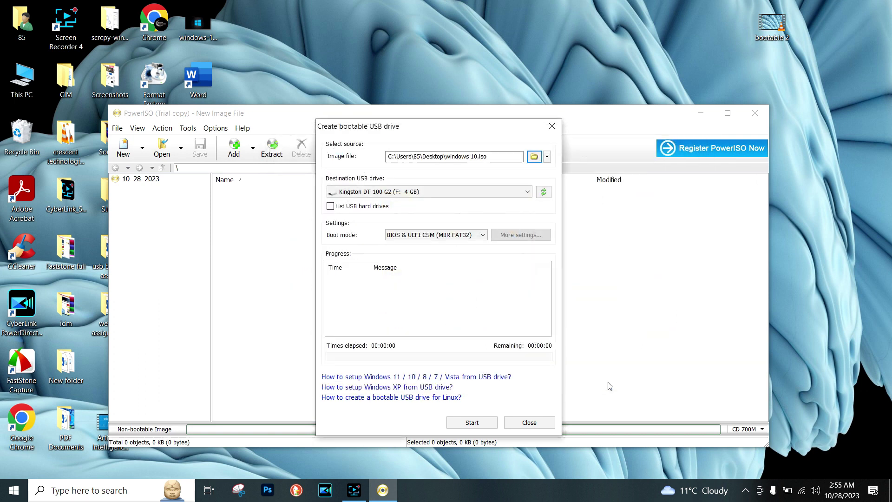
{"action": "left_click", "coordinate": [472, 423]}
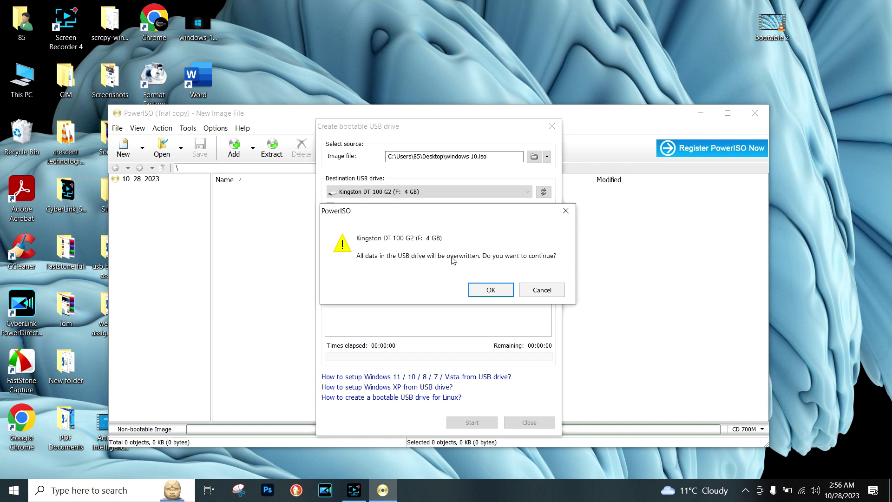
Confirm overwriting the Kingston drive, acknowledge the successful write, and close PowerISO
{"action": "left_click", "coordinate": [481, 292]}
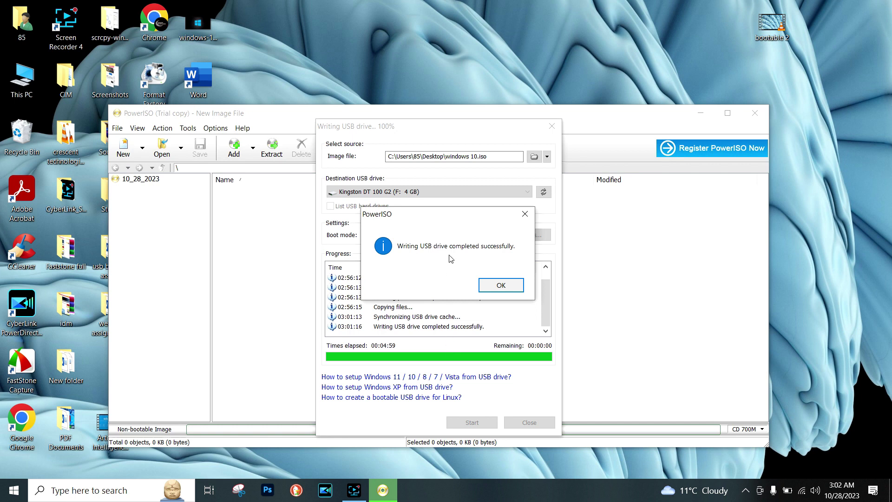
{"action": "left_click", "coordinate": [495, 291]}
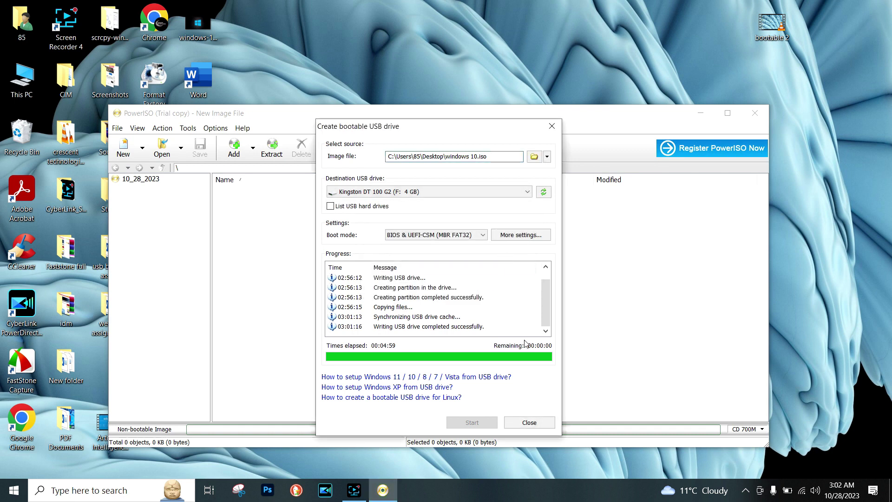
{"action": "left_click", "coordinate": [538, 425]}
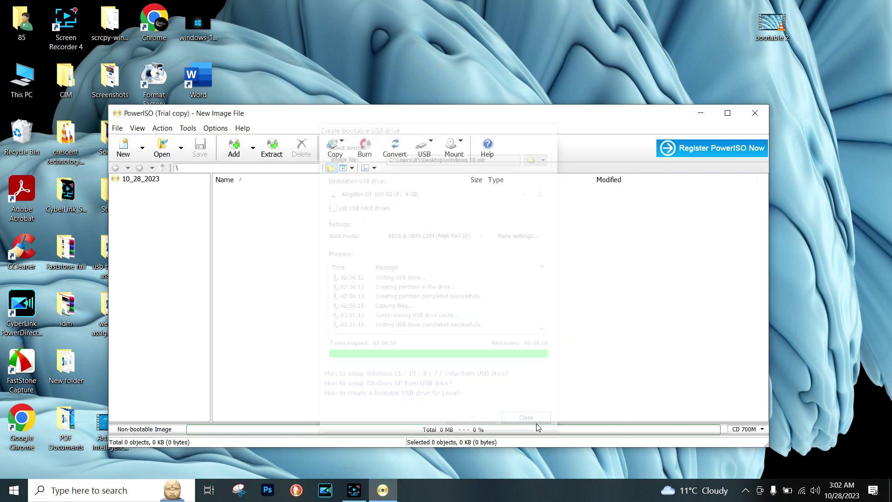
{"action": "left_click", "coordinate": [755, 114]}
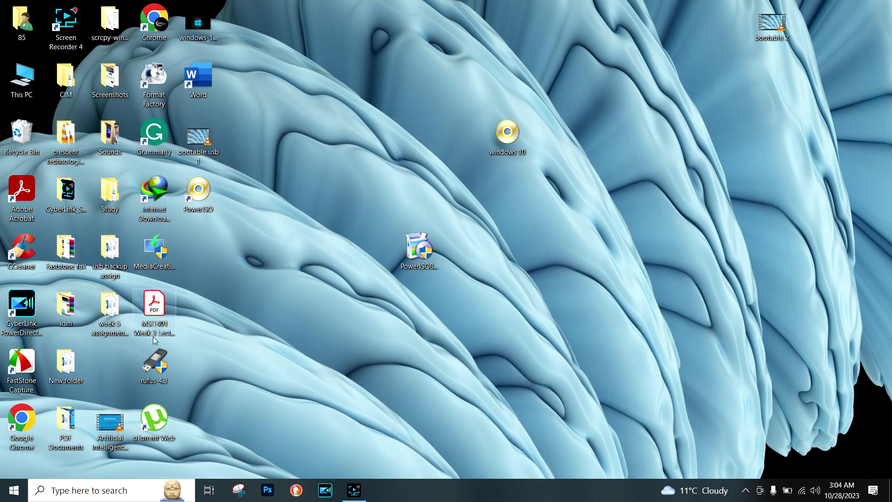